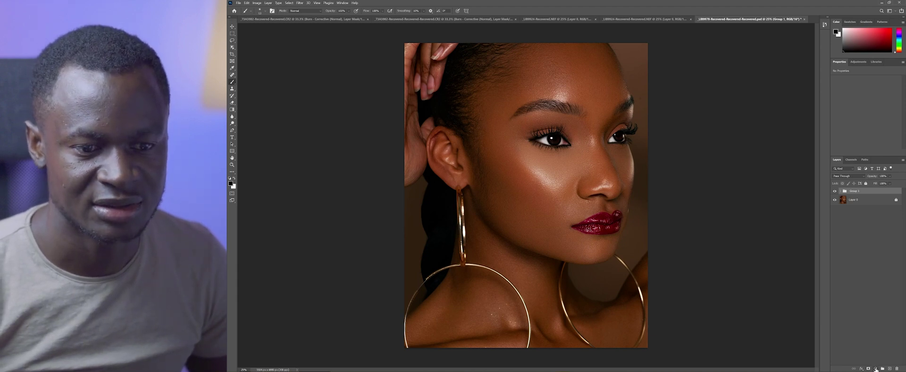
# Add a Curves adjustment layer above Group 1 and leave its preset on Default.
pyautogui.click(876, 369)
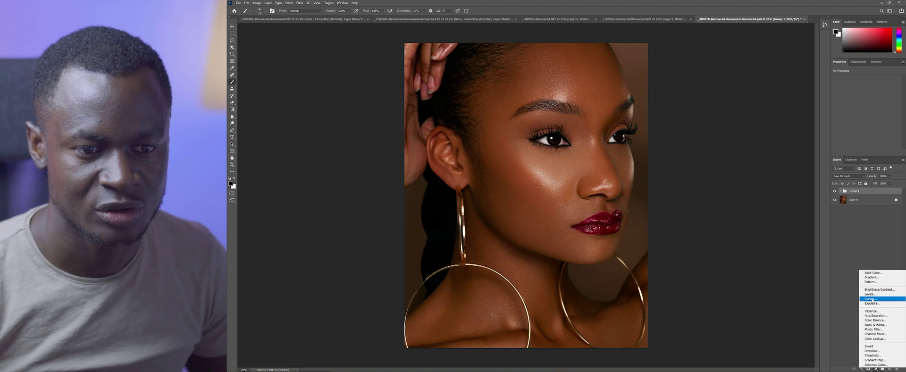
pyautogui.click(873, 299)
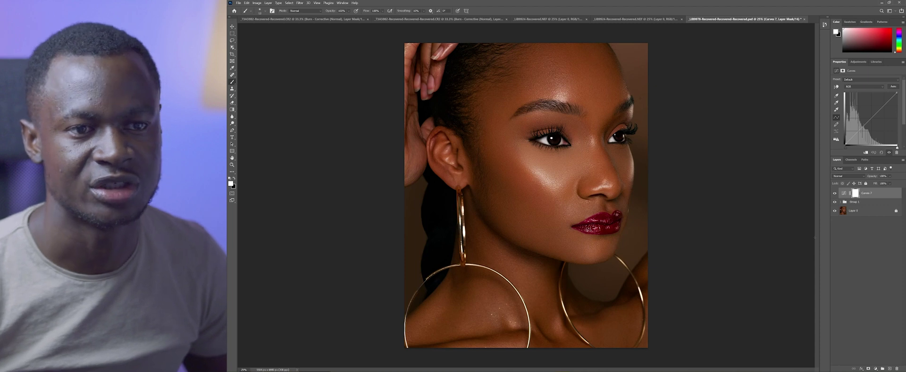
pyautogui.click(853, 80)
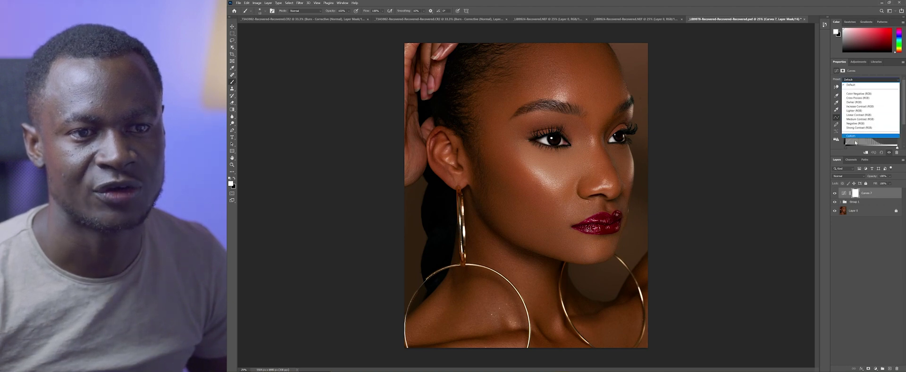
pyautogui.click(856, 86)
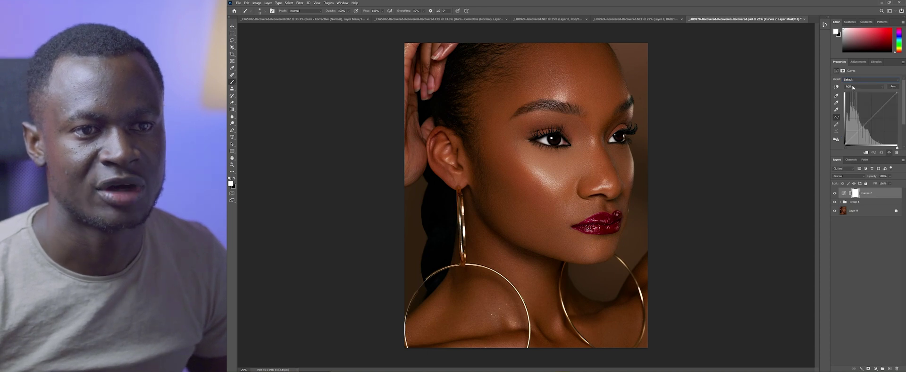
pyautogui.click(855, 87)
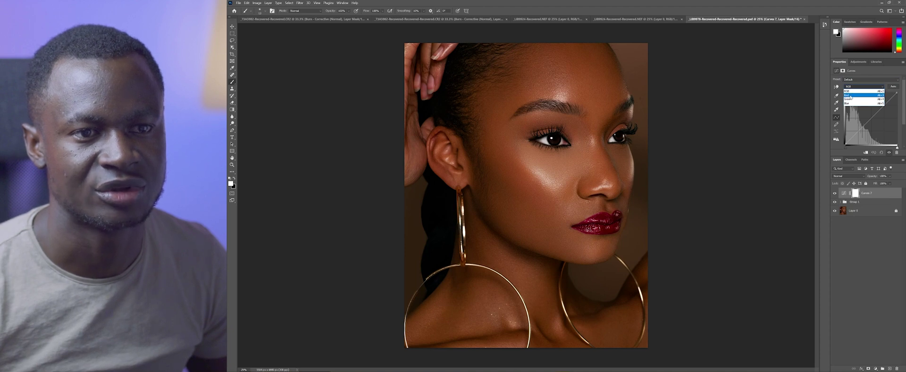
# Work the Curves 7 curve on the Red channel, then switch it to the Green channel.
pyautogui.click(851, 96)
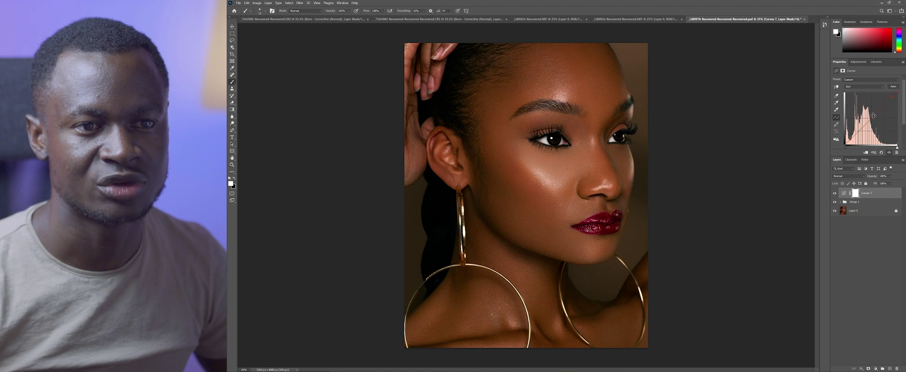
pyautogui.click(853, 87)
pyautogui.click(854, 99)
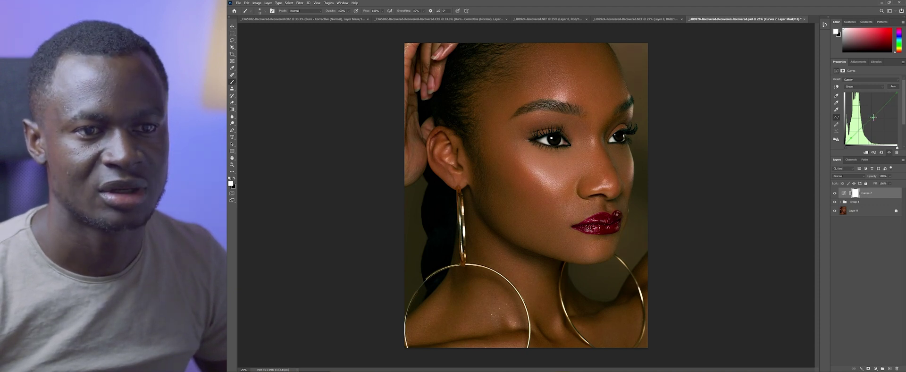
# Nudge the Green curve to brighten the face, then lift the Blue curve's shadows and add a point.
pyautogui.moveTo(874, 117); pyautogui.dragTo(873, 115)
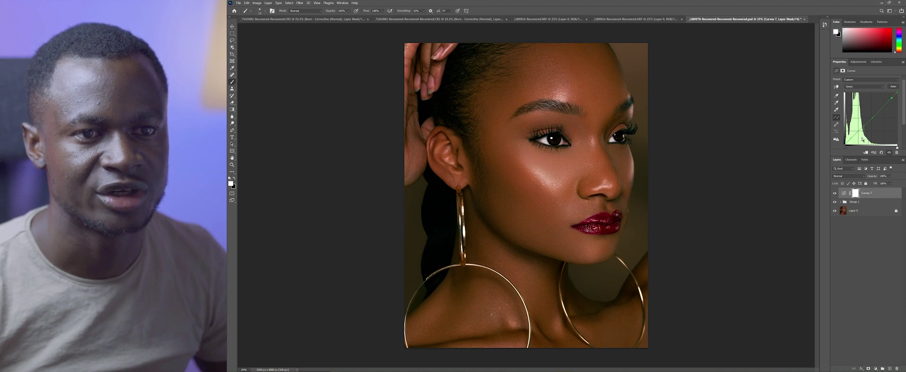
pyautogui.click(863, 87)
pyautogui.click(849, 103)
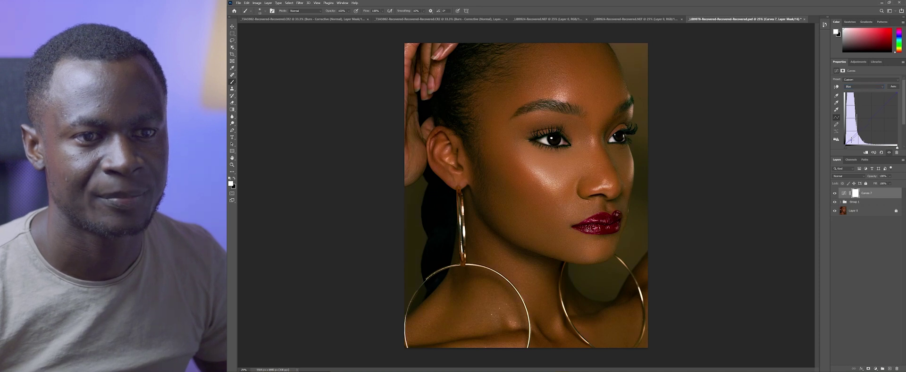
pyautogui.moveTo(852, 140); pyautogui.dragTo(850, 137)
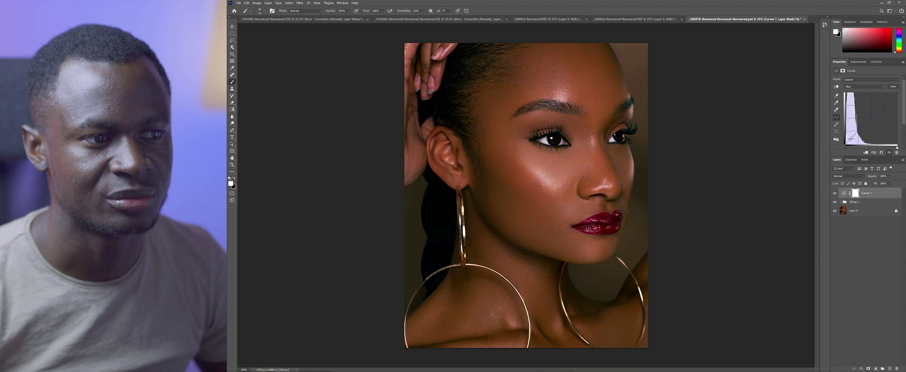
pyautogui.click(872, 116)
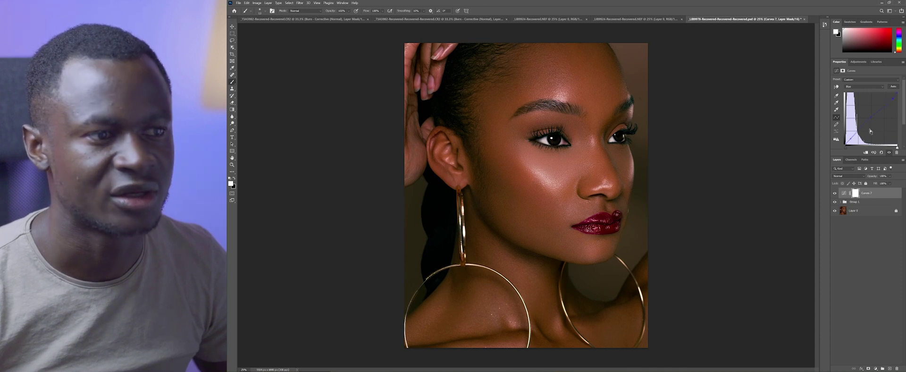
# Toggle the Curves 7 eye off and on repeatedly for a before/after comparison, ending hidden.
pyautogui.click(835, 194)
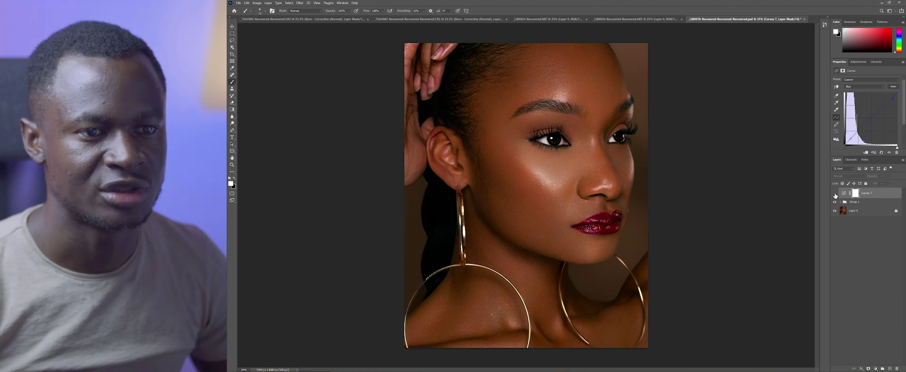
pyautogui.click(835, 194)
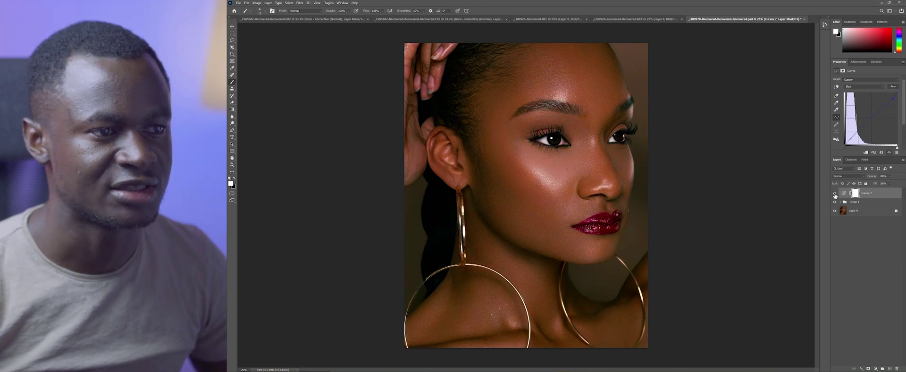
pyautogui.click(835, 194)
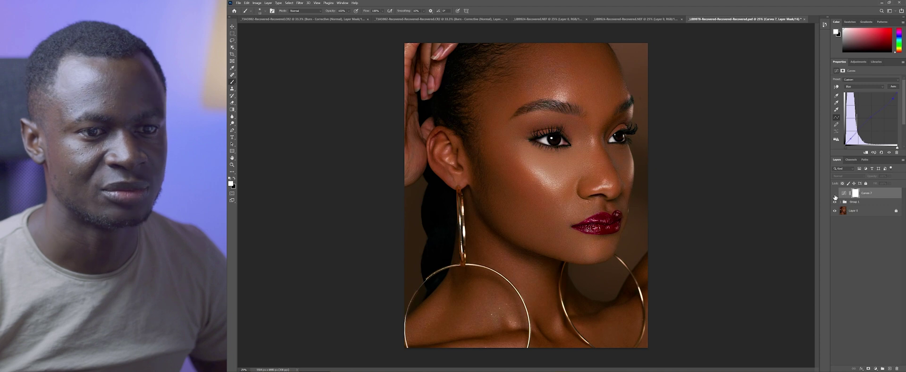
pyautogui.click(835, 194)
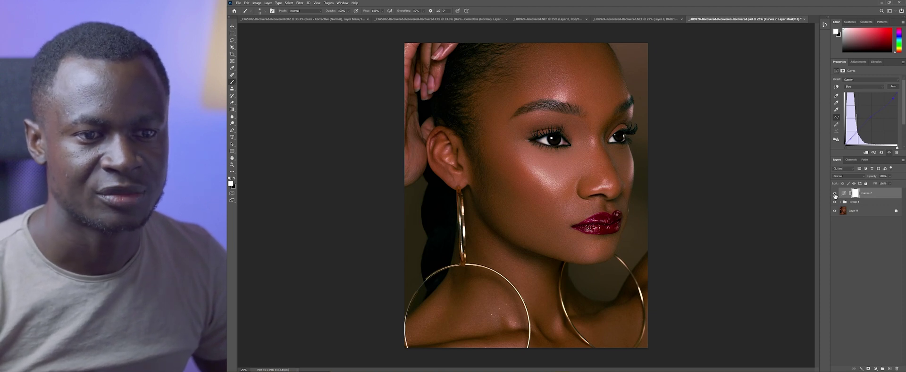
pyautogui.click(835, 194)
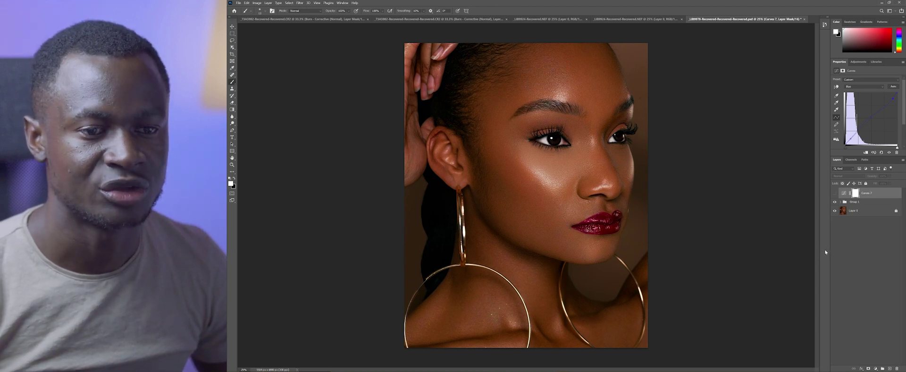
# Add Curves 8 in Soft Light blend mode at 47% opacity and make Group 1 visible.
pyautogui.click(869, 369)
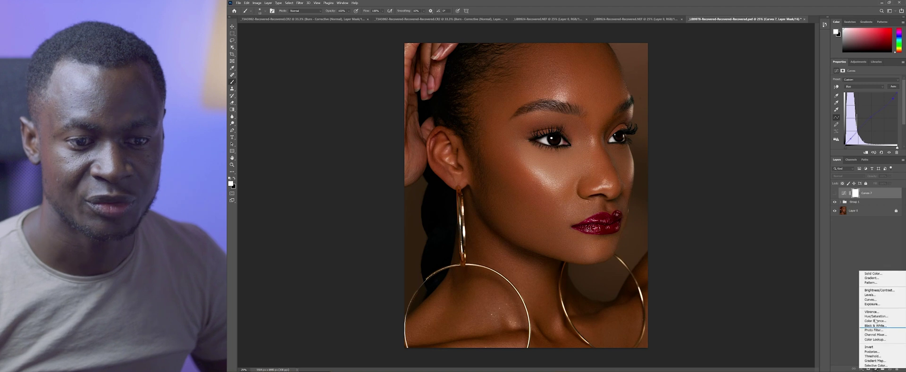
pyautogui.click(871, 300)
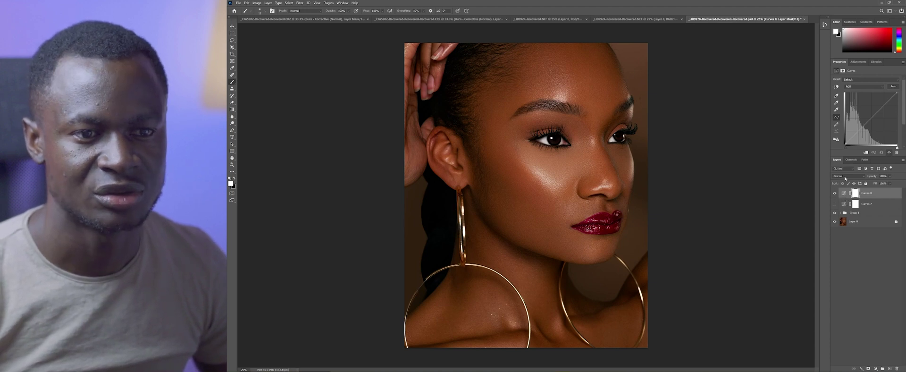
pyautogui.click(845, 175)
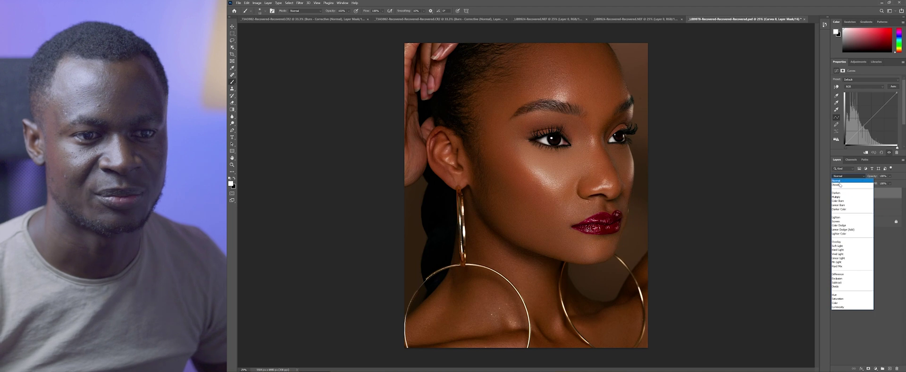
pyautogui.click(838, 246)
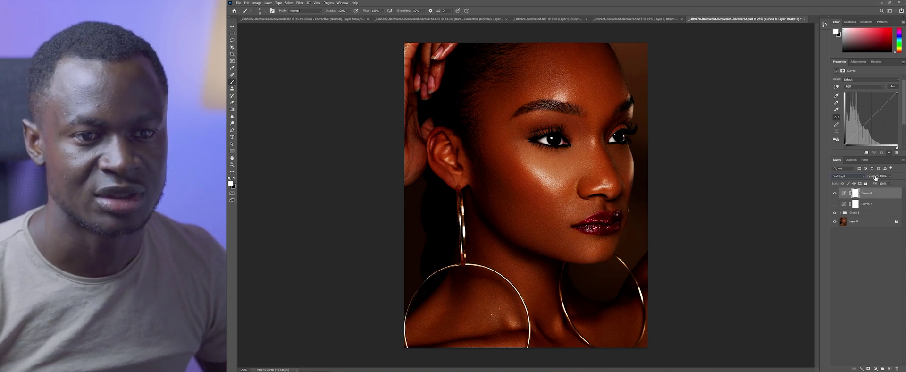
pyautogui.moveTo(877, 178); pyautogui.dragTo(862, 178)
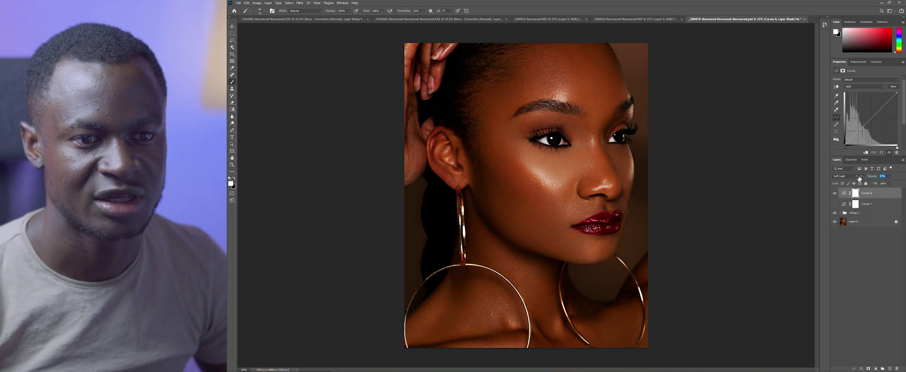
pyautogui.click(835, 214)
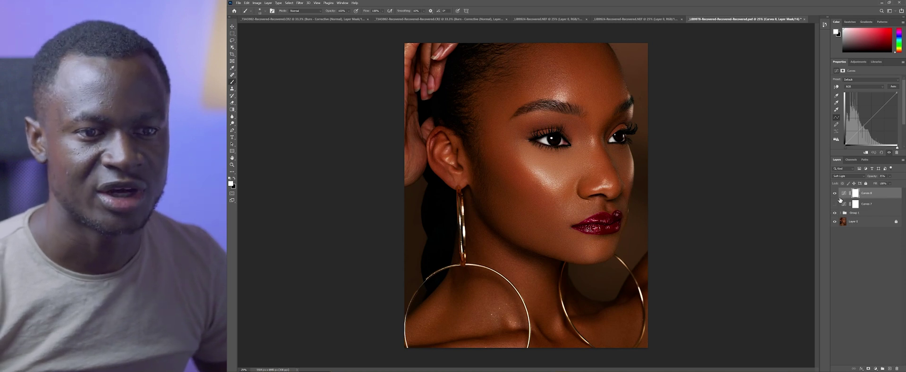
# Rename the Curves 8 layer to 'Contrast'.
pyautogui.doubleClick(870, 195)
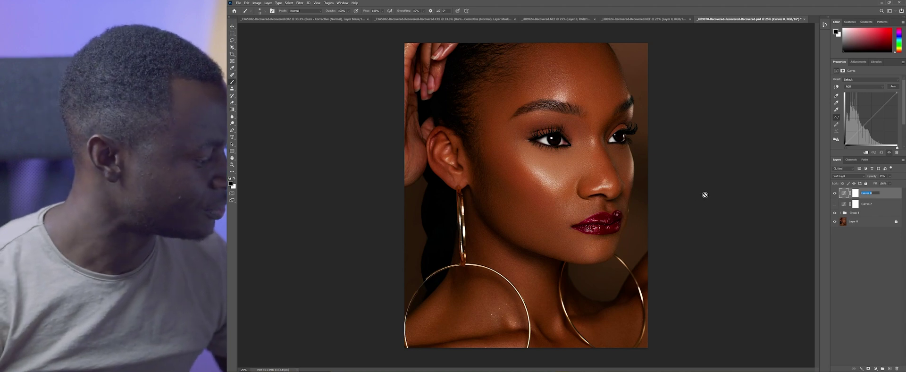
pyautogui.write('Contrast')
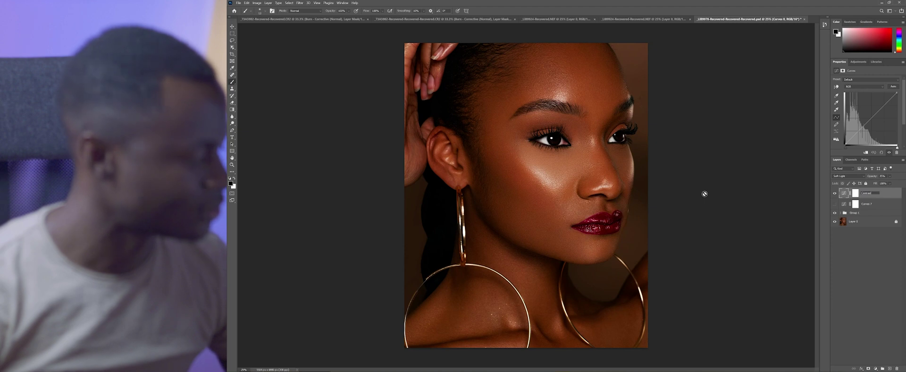
pyautogui.press('Return')
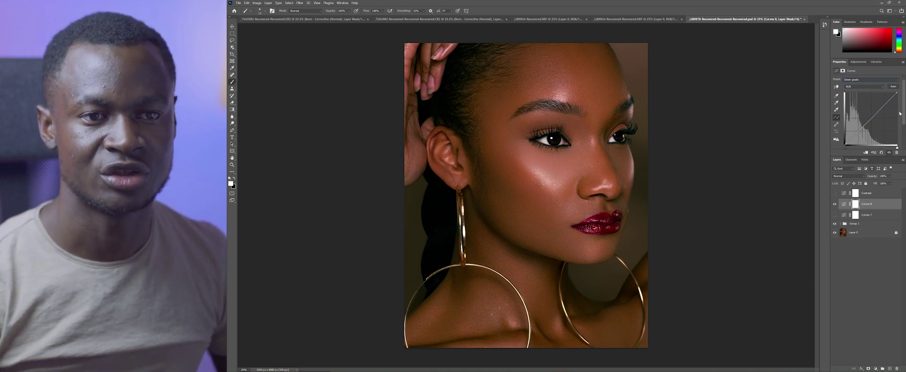
# Save the current curve as a reusable Curves preset.
pyautogui.click(903, 63)
pyautogui.click(855, 77)
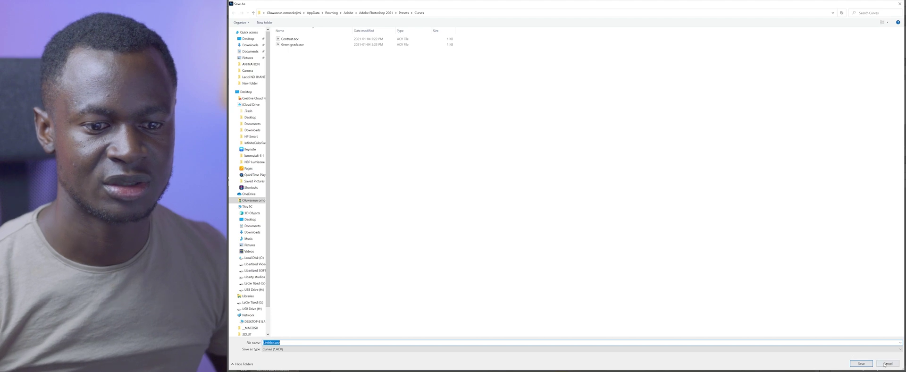
pyautogui.click(861, 364)
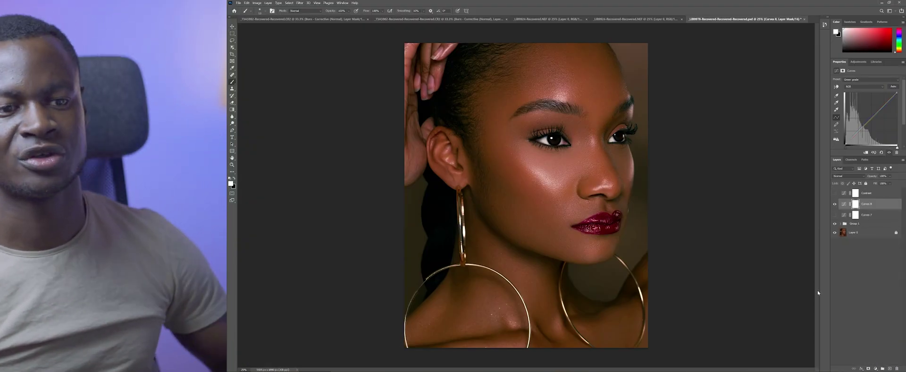
# Add another Curves adjustment layer and view its preset list with the saved presets.
pyautogui.click(884, 369)
pyautogui.click(871, 302)
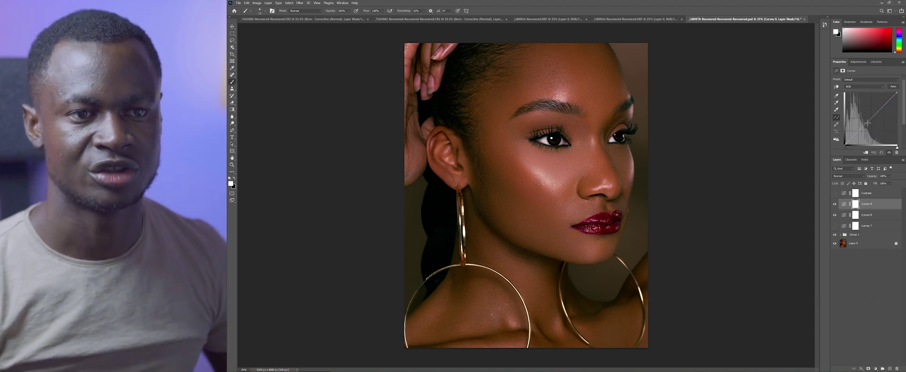
pyautogui.click(852, 80)
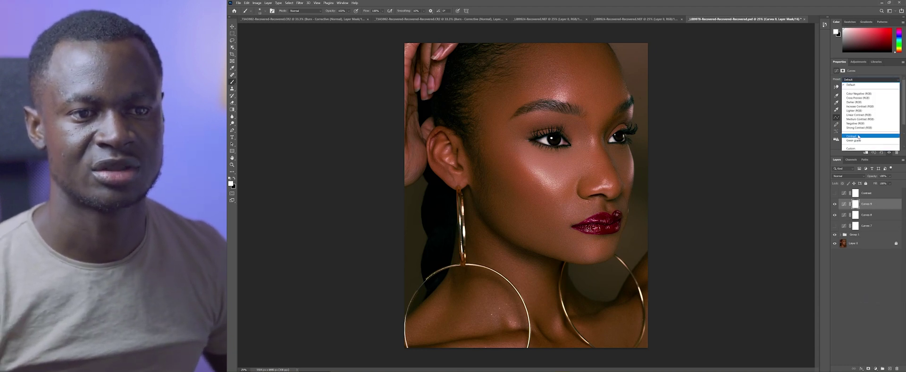